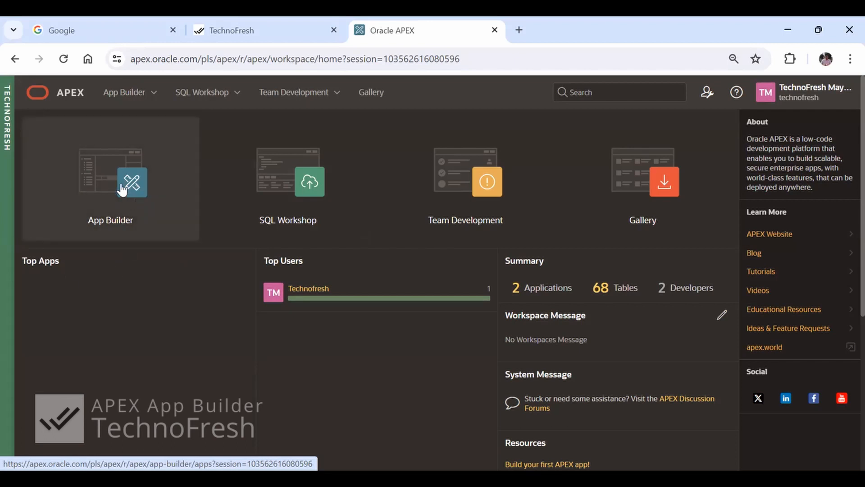
# Step: Open App Builder from the workspace home page
pyautogui.click(154, 93)
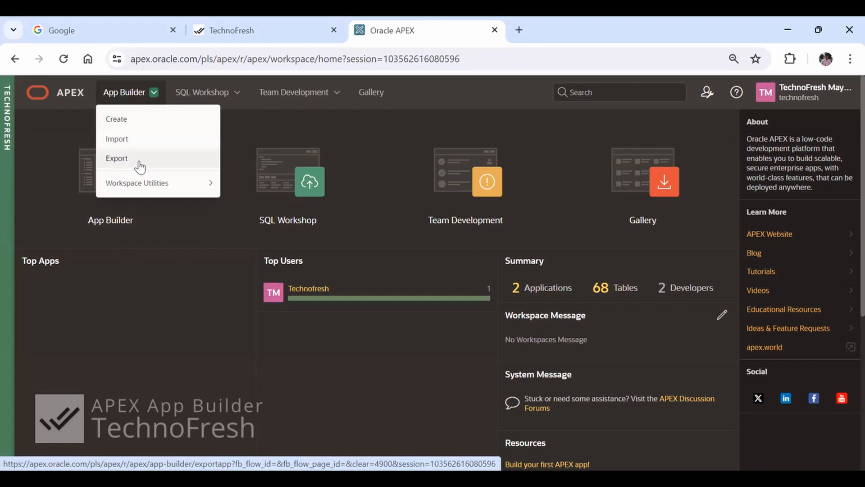
pyautogui.moveTo(164, 183)
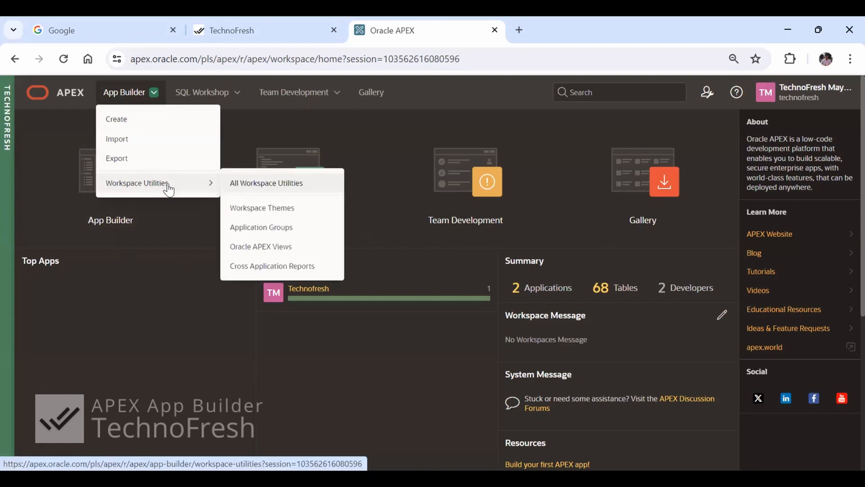
pyautogui.click(151, 335)
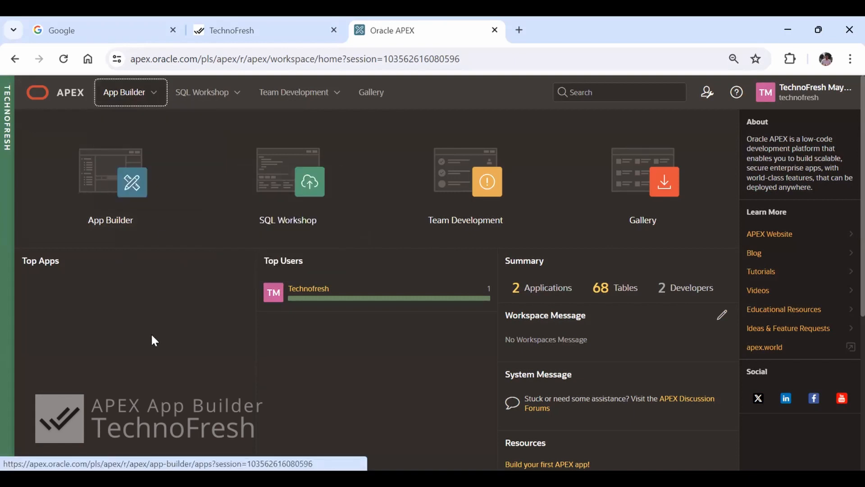
pyautogui.click(122, 193)
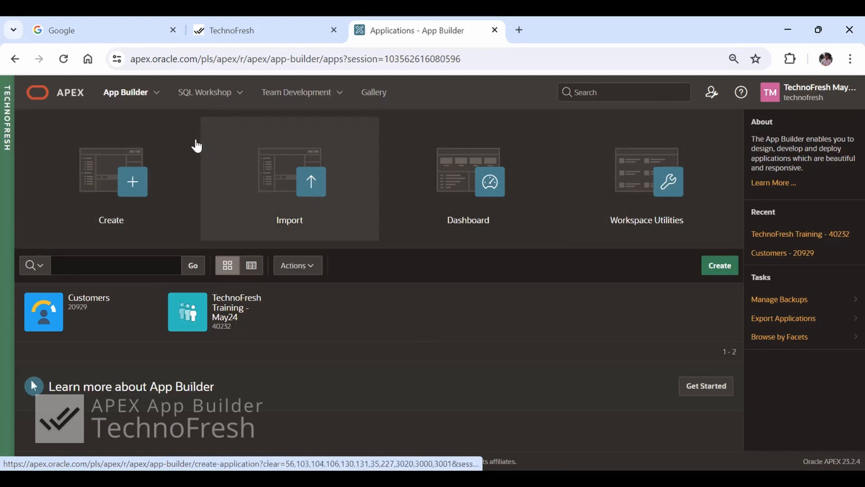
# Step: View the Import page and the home page of the TechnoFresh Training - May24 application, returning to the applications list
pyautogui.click(157, 94)
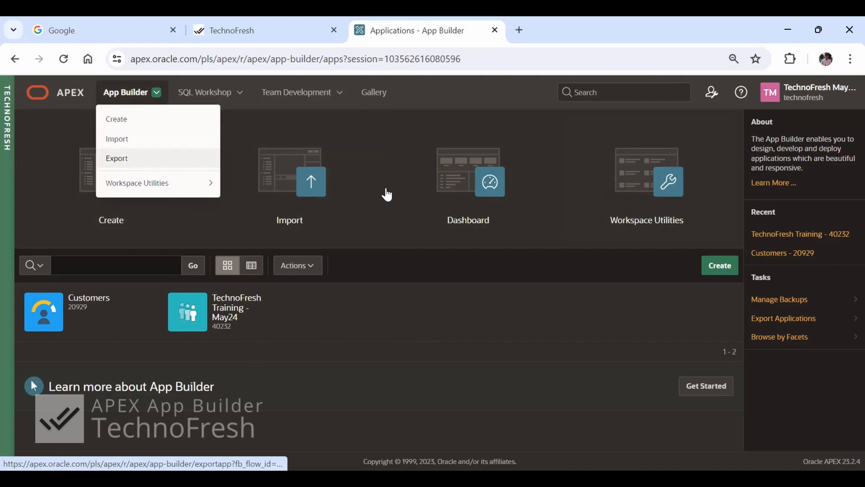
pyautogui.click(298, 184)
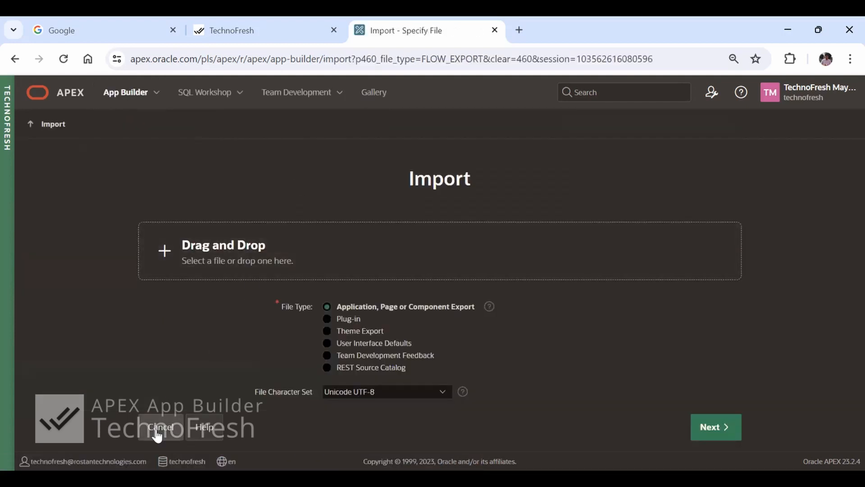
pyautogui.click(157, 429)
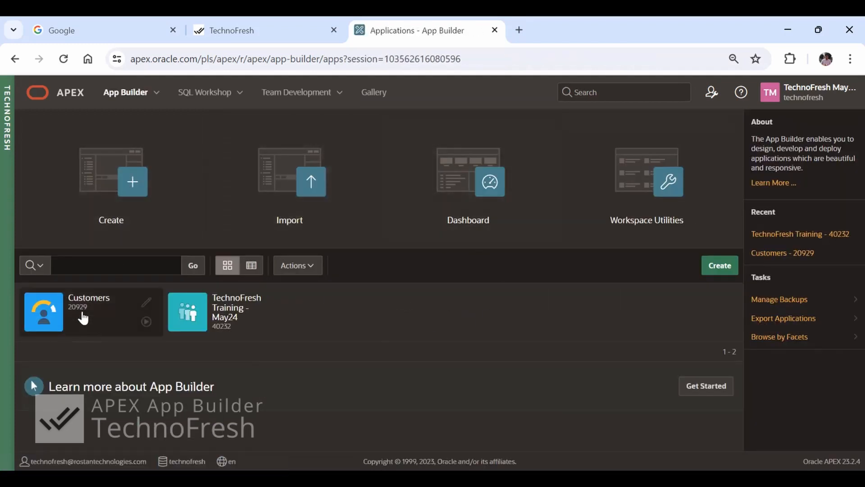
pyautogui.click(231, 317)
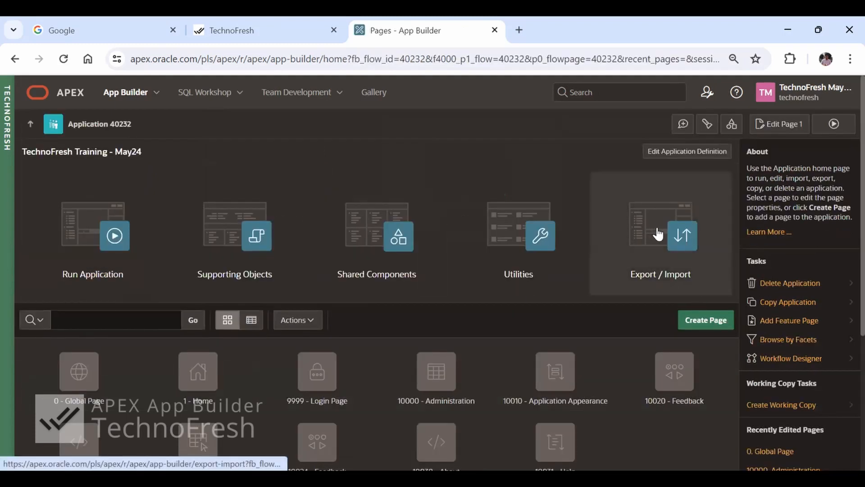
pyautogui.click(30, 125)
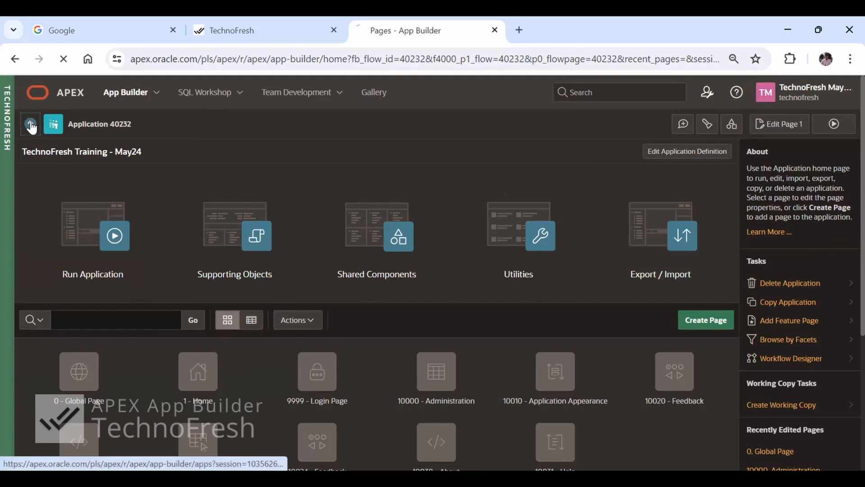
# Step: Review the export options for application 40232 TechnoFresh Training - May24 and return to the applications list without exporting
pyautogui.click(157, 93)
pyautogui.click(112, 161)
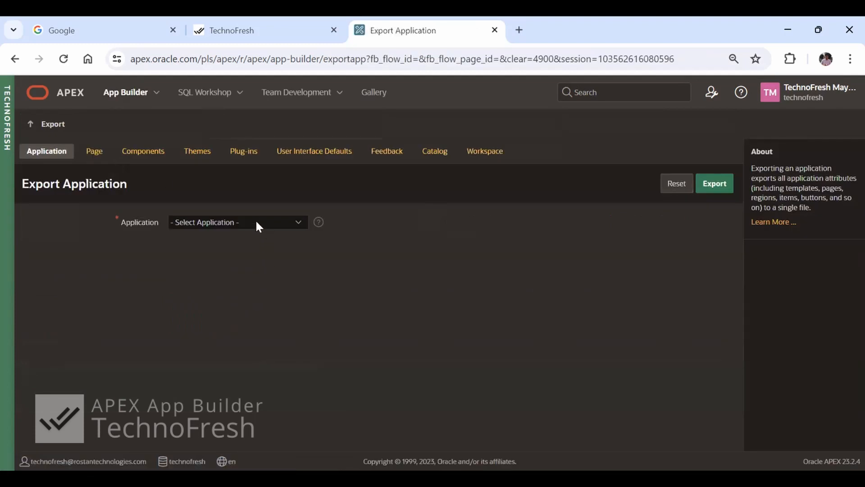
pyautogui.click(256, 222)
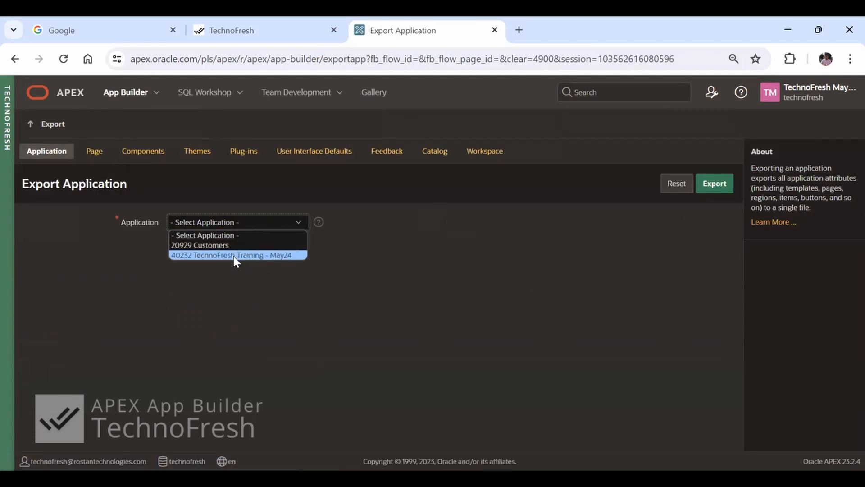
pyautogui.click(233, 255)
pyautogui.scroll(-2, 425, 331)
pyautogui.scroll(-2, 427, 334)
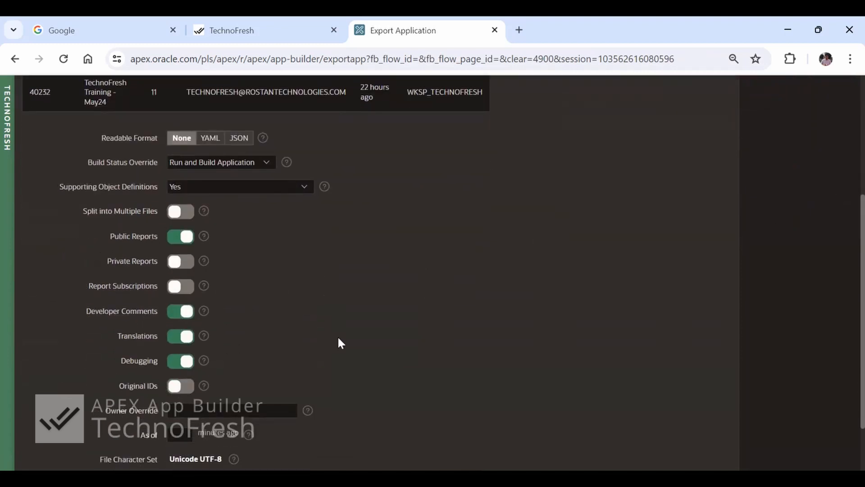
pyautogui.scroll(-2, 338, 343)
pyautogui.scroll(5, 338, 342)
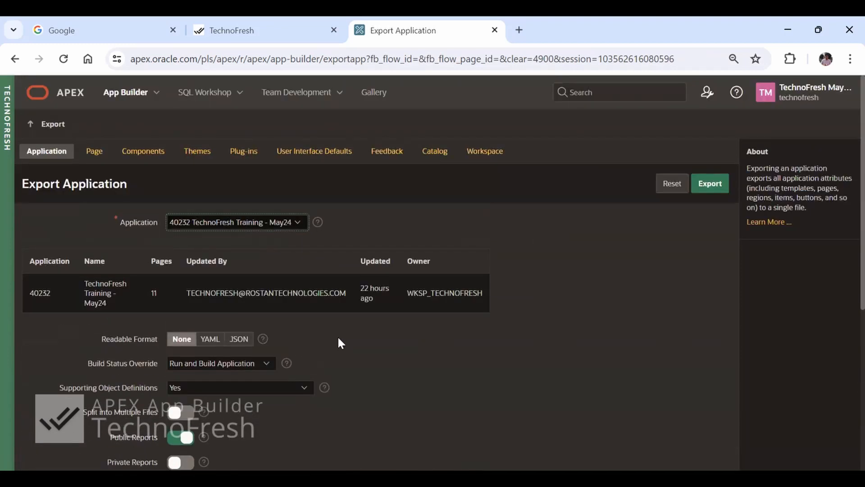
pyautogui.click(30, 125)
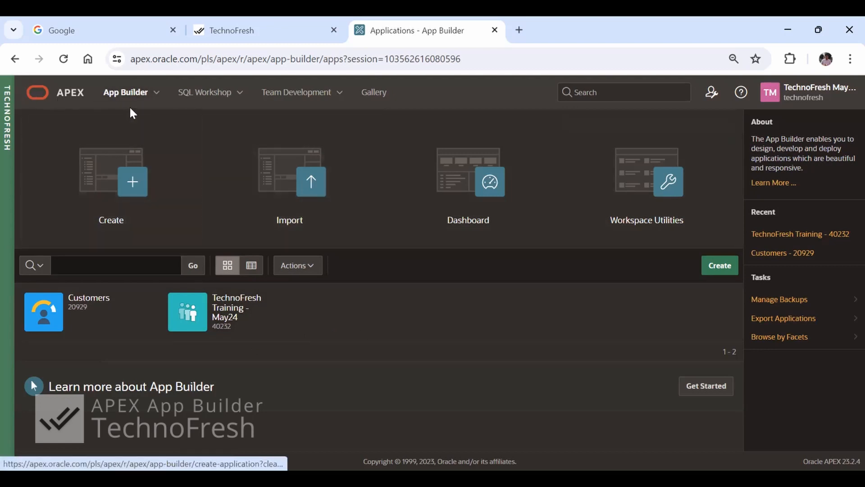
# Step: Return to the workspace home page and reopen App Builder
pyautogui.click(158, 94)
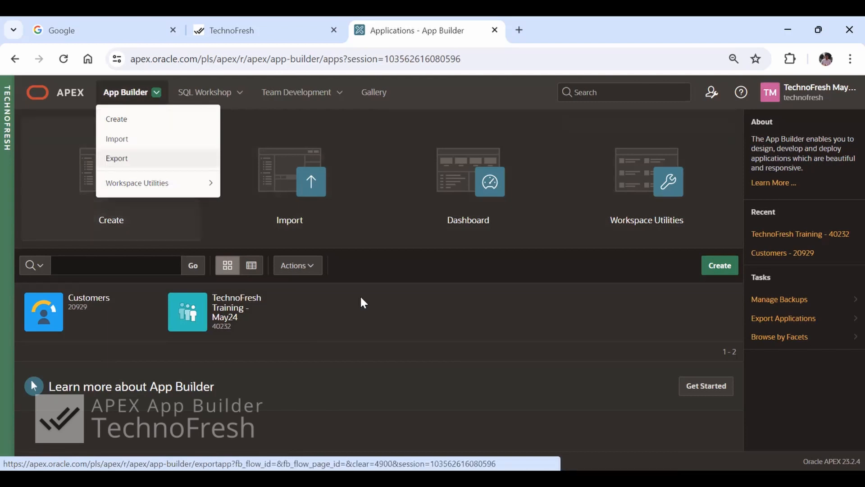
pyautogui.click(55, 93)
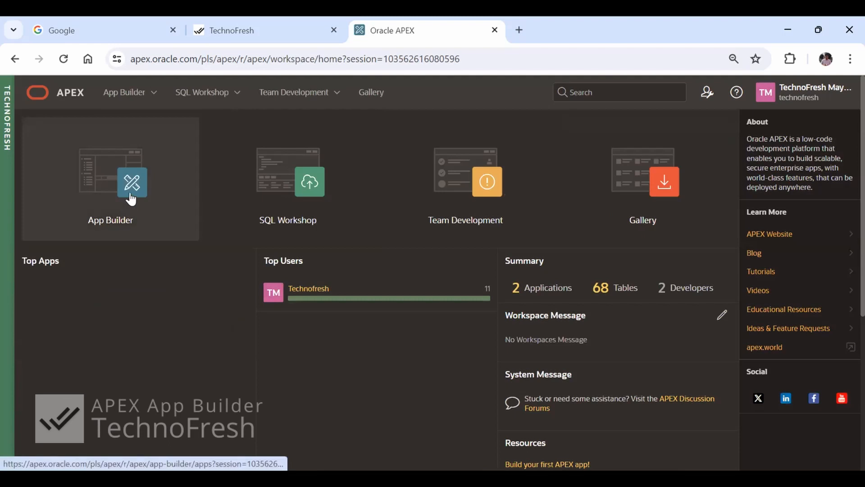
pyautogui.click(130, 191)
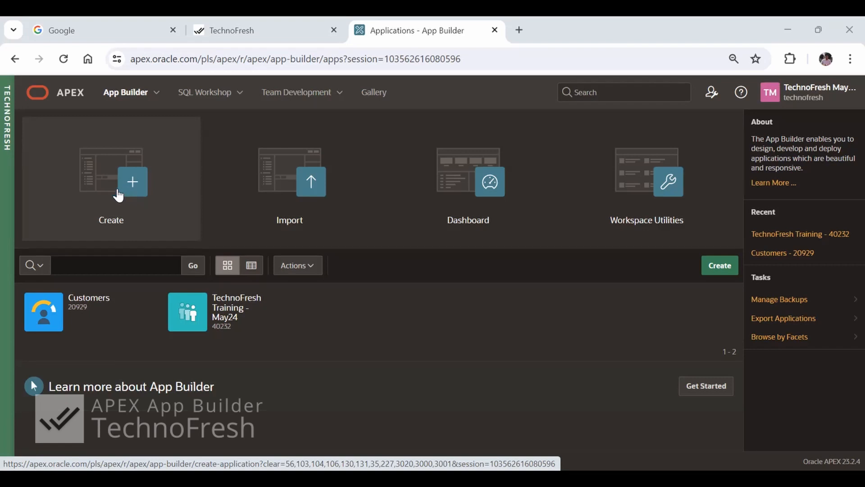
# Step: Examine the application creation methods offered for a new application and return to the applications list
pyautogui.click(118, 195)
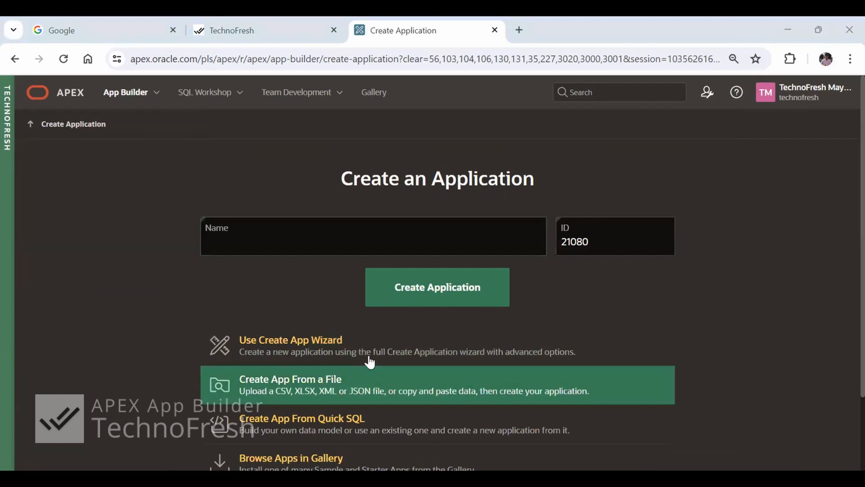
pyautogui.click(317, 242)
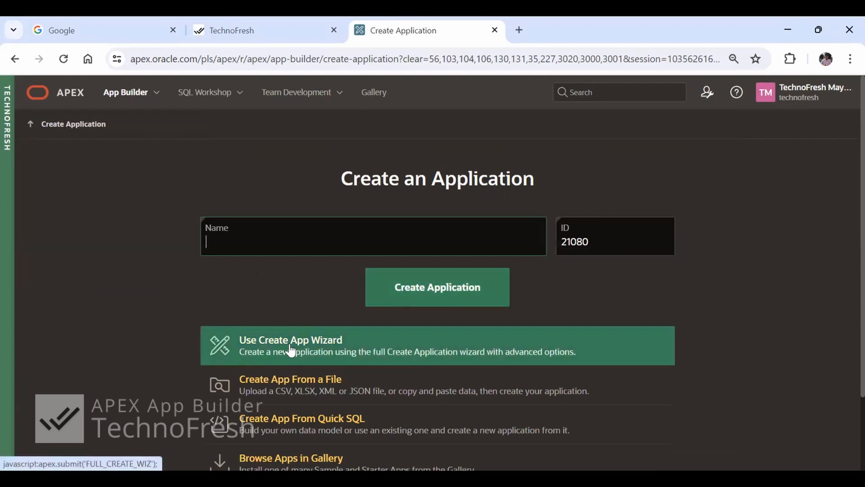
pyautogui.scroll(-3, 291, 350)
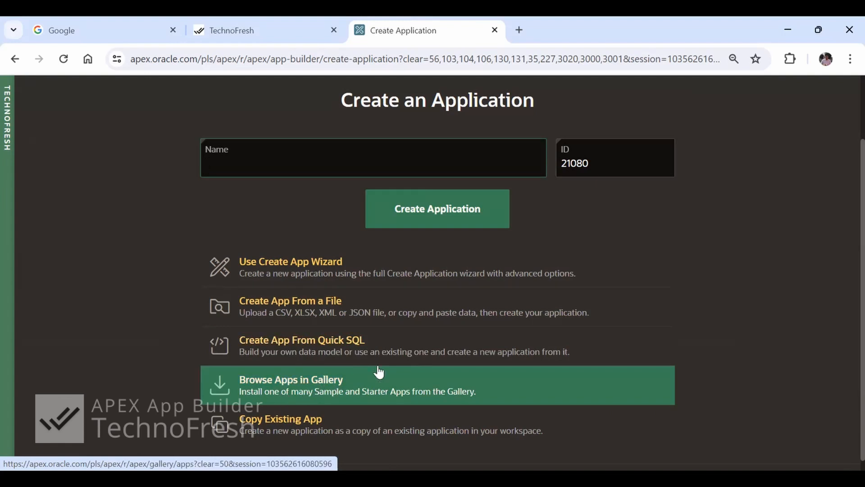
pyautogui.scroll(-1, 374, 382)
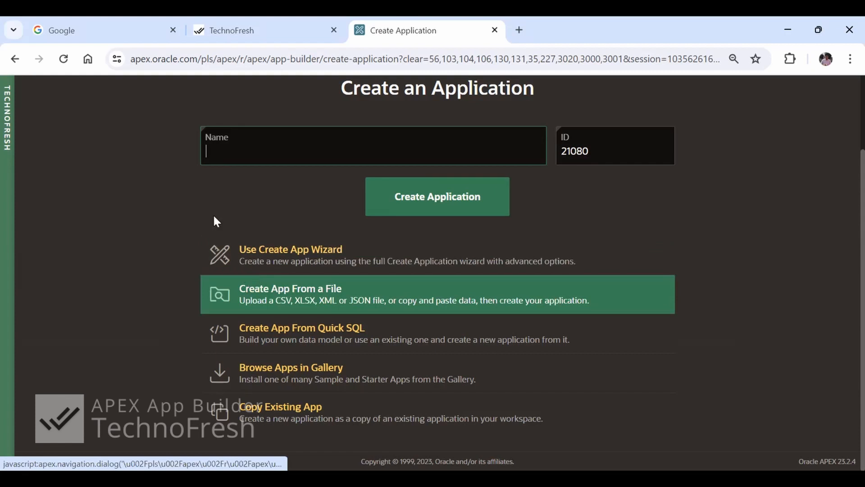
pyautogui.scroll(2, 153, 246)
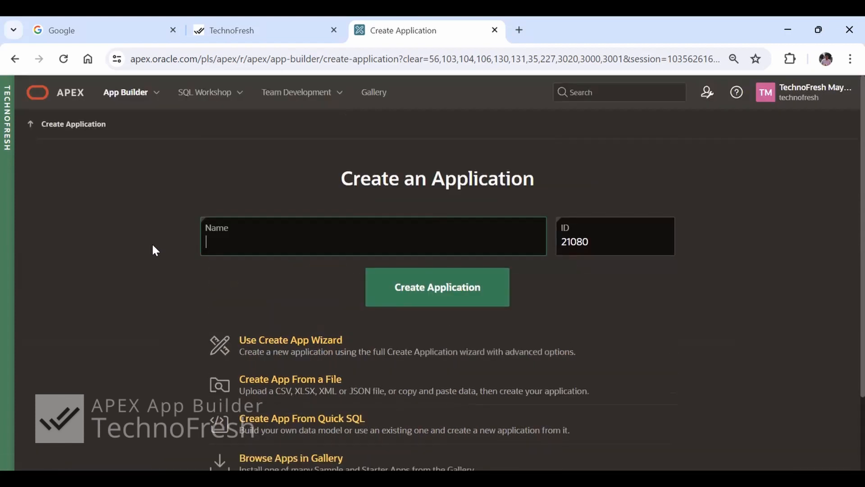
pyautogui.scroll(-2, 153, 247)
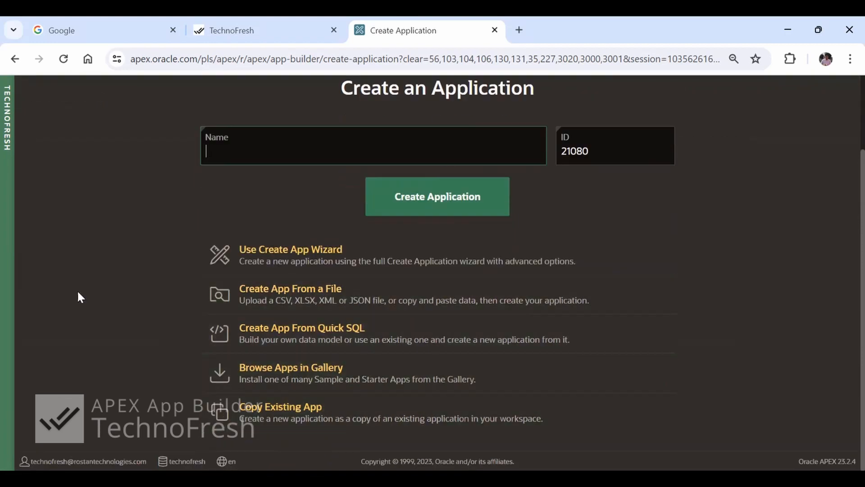
pyautogui.scroll(2, 79, 297)
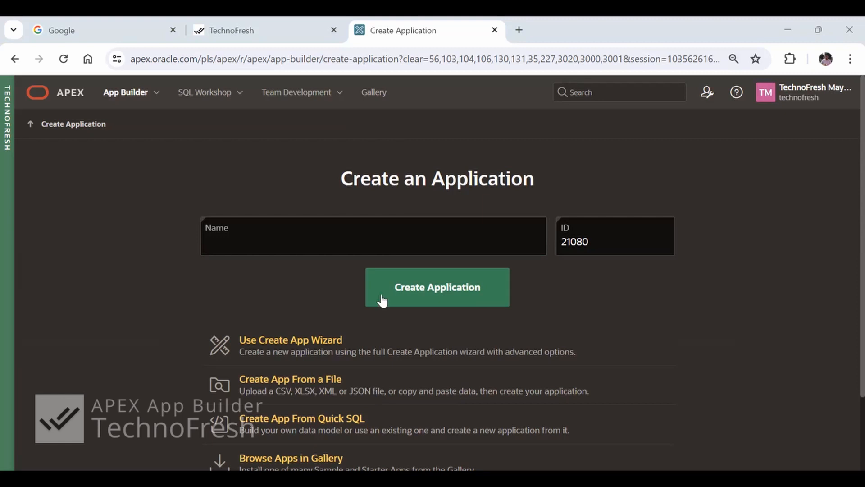
pyautogui.click(30, 125)
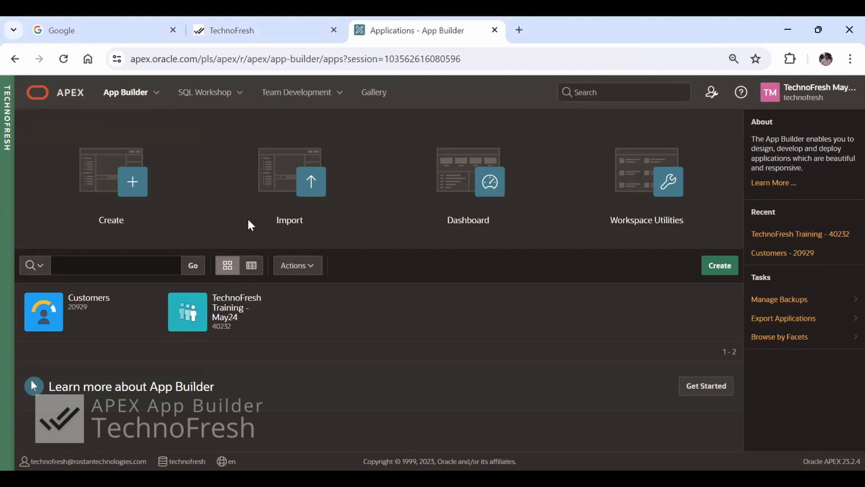
# Step: Start a new application and name it TrainingModuleDay04
pyautogui.click(125, 195)
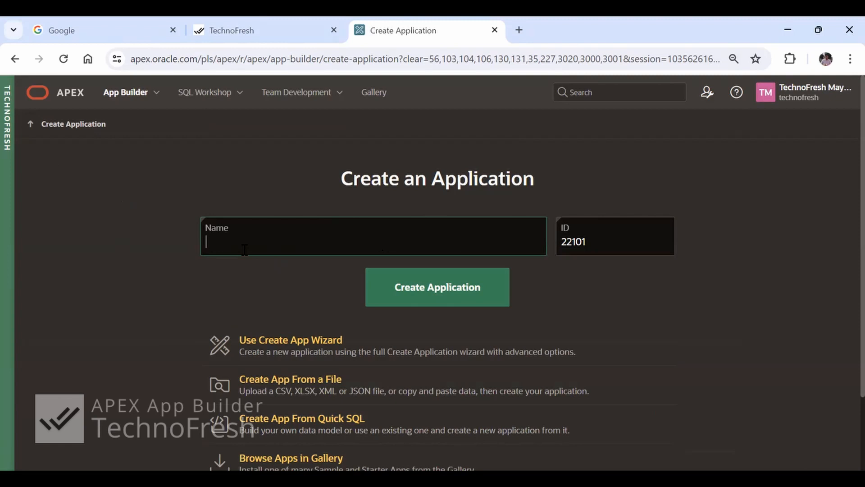
pyautogui.write('Day')
pyautogui.write('04')
pyautogui.write('Trai')
pyautogui.write('n')
pyautogui.press('BackSpace')
pyautogui.press('BackSpace')
pyautogui.write('ining')
pyautogui.press('BackSpace')
pyautogui.write('Module')
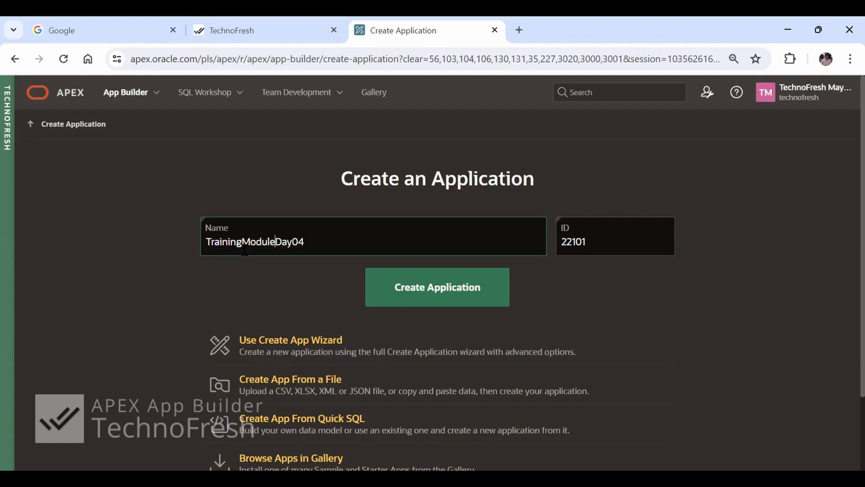
pyautogui.write('_')
pyautogui.press('BackSpace')
# Step: Try to create the TrainingModuleDay04 application with ID 100
pyautogui.click(592, 242)
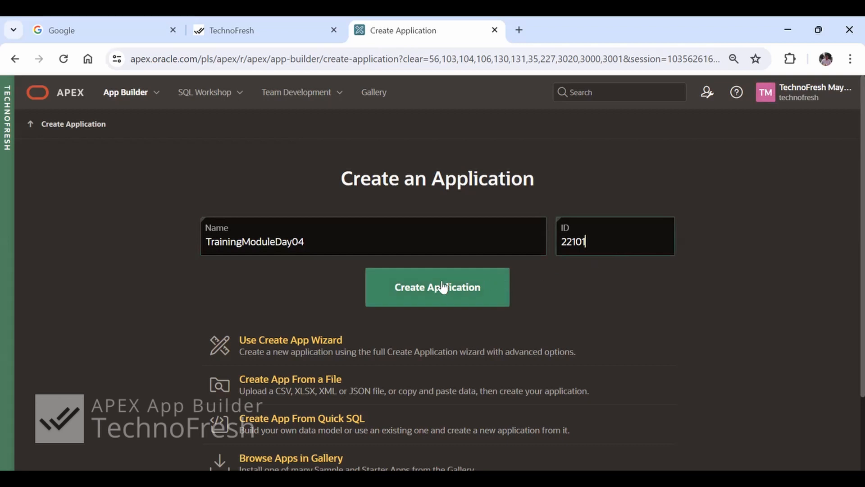
pyautogui.hotkey('ctrl', 'a')
pyautogui.write('100')
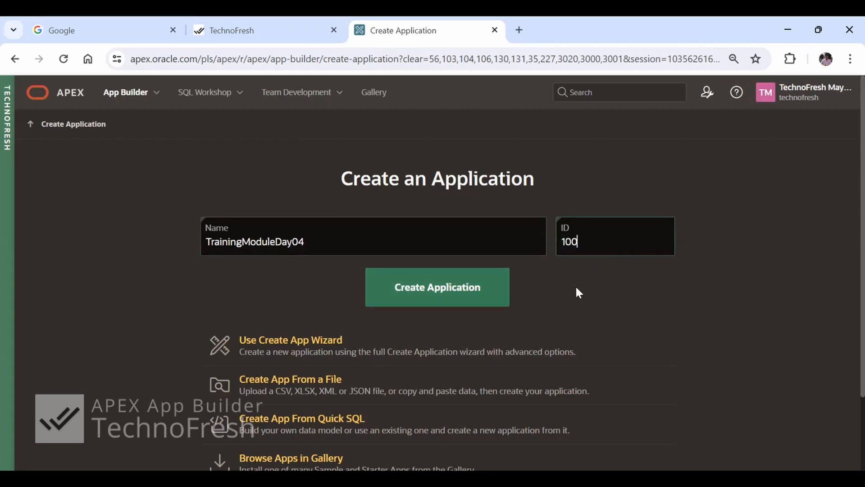
pyautogui.click(435, 288)
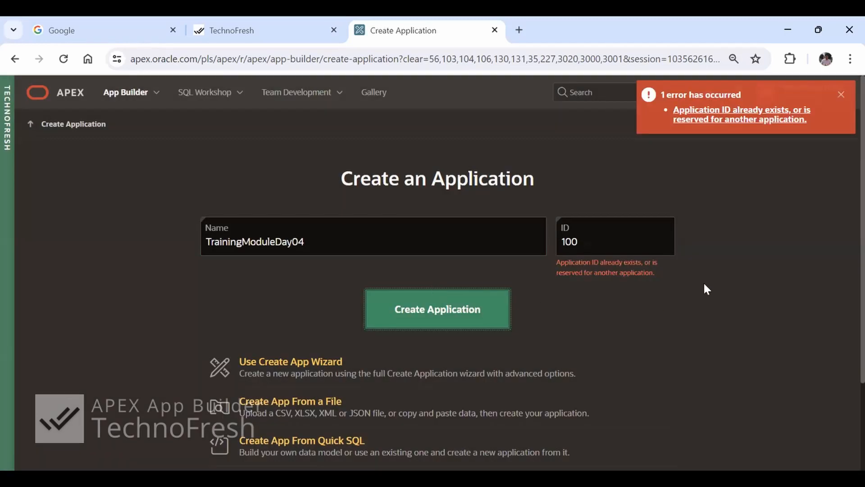
# Step: Try to create the TrainingModuleDay04 application with ID 1001
pyautogui.click(602, 242)
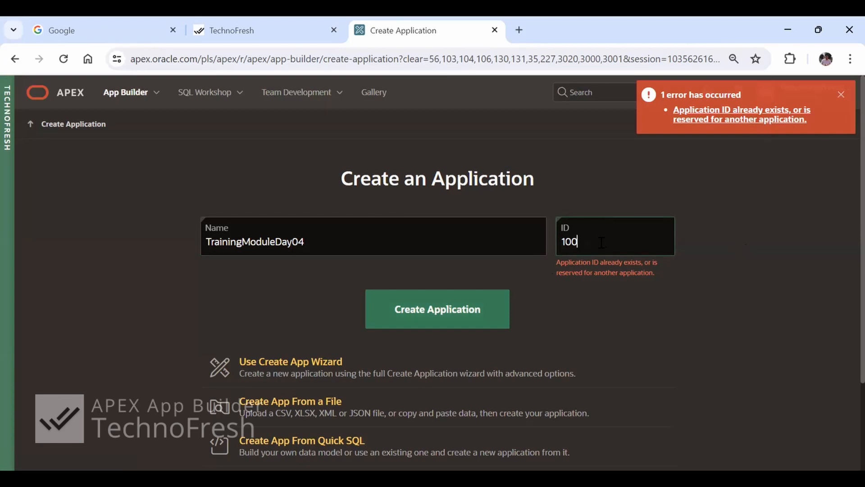
pyautogui.write('1')
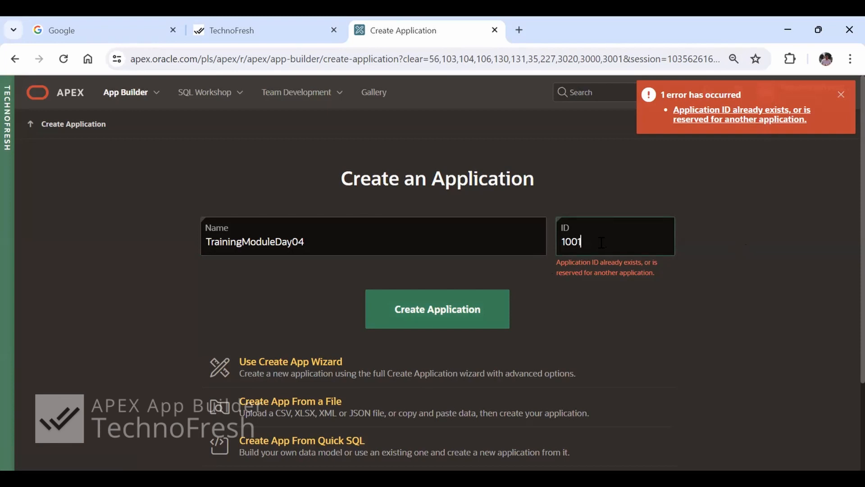
pyautogui.click(432, 312)
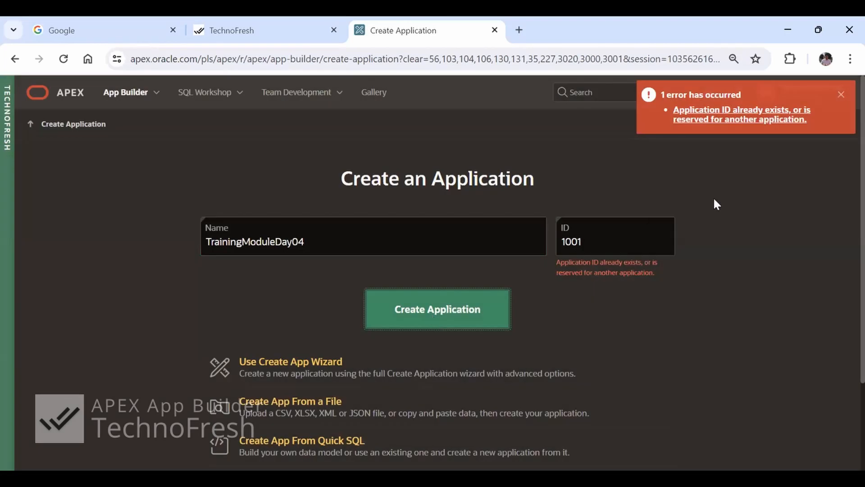
# Step: Set the application ID to 10011 and submit TrainingModuleDay04 for creation
pyautogui.click(590, 239)
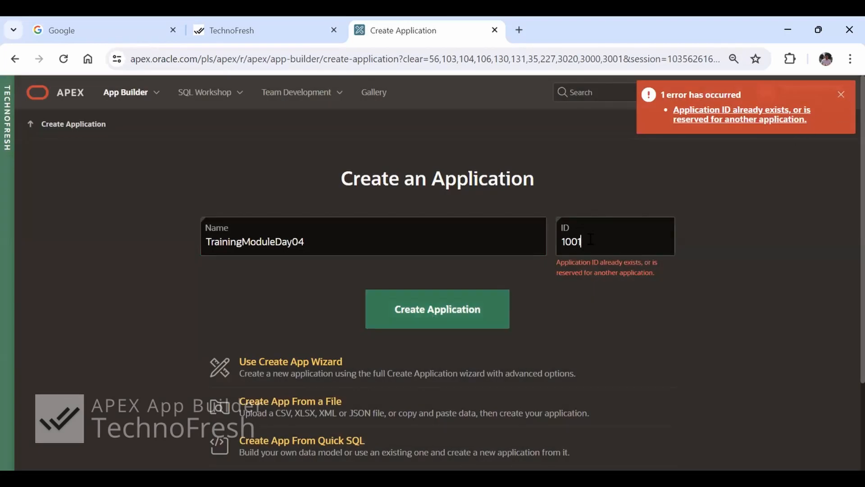
pyautogui.click(449, 309)
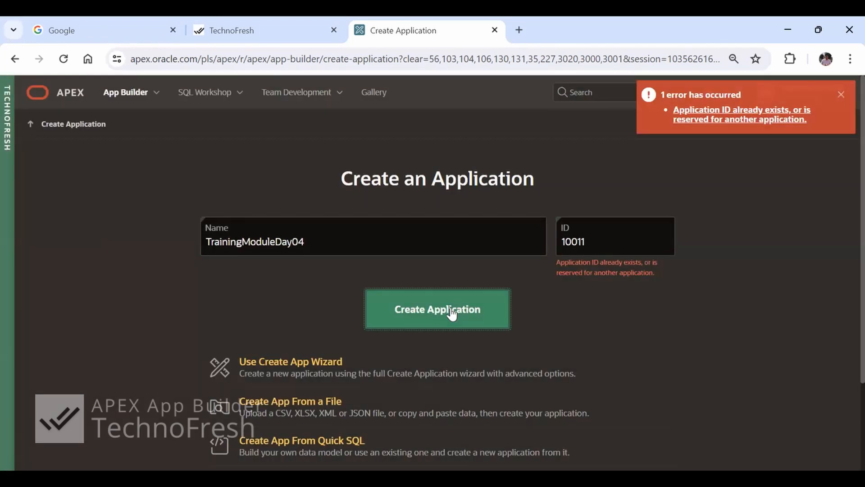
# Step: Dismiss the error, restore 22101 as the application ID, and create the TrainingModuleDay04 application
pyautogui.click(842, 96)
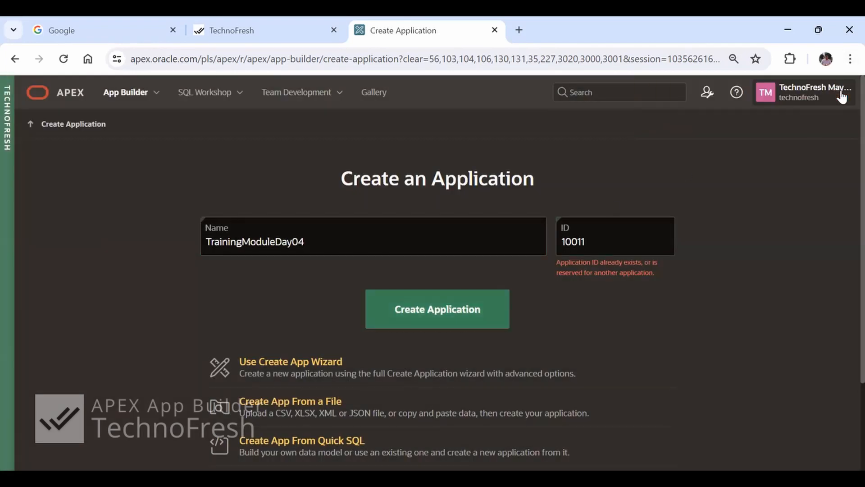
pyautogui.click(619, 241)
pyautogui.press('BackSpace')
pyautogui.hotkey('ctrl', 'z')
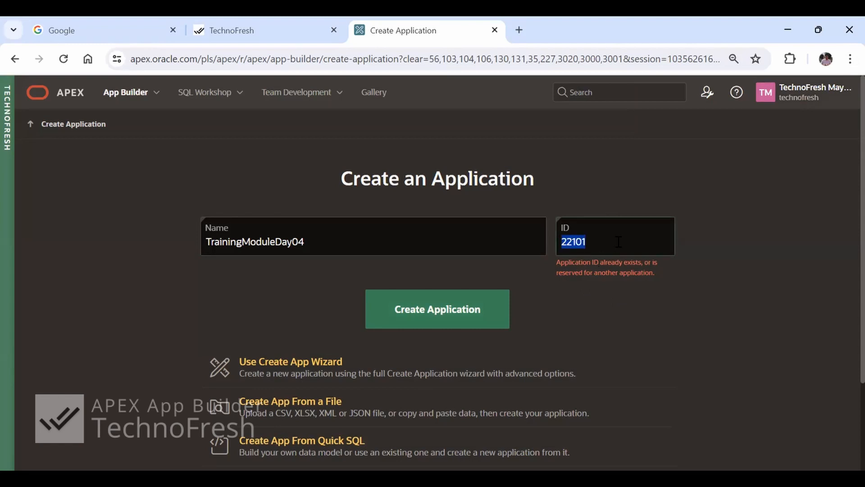
pyautogui.click(394, 318)
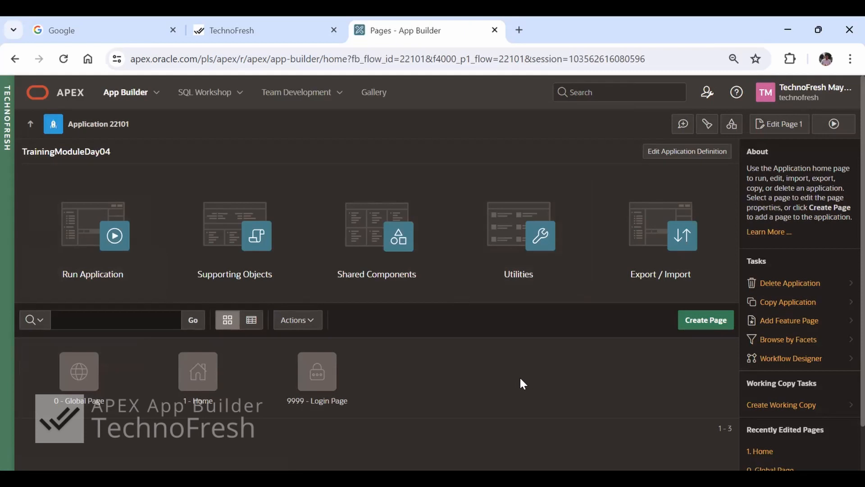
# Step: Run the TrainingModuleDay04 application and sign in with the prefilled credentials
pyautogui.scroll(-2, 520, 381)
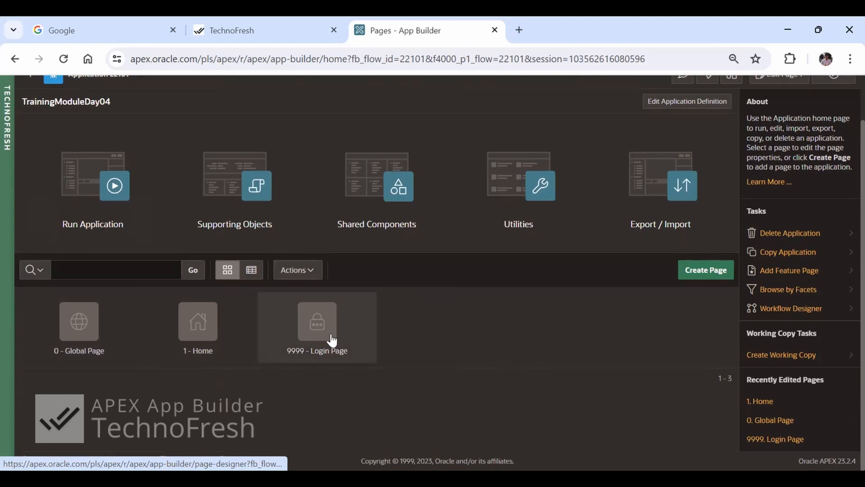
pyautogui.click(114, 189)
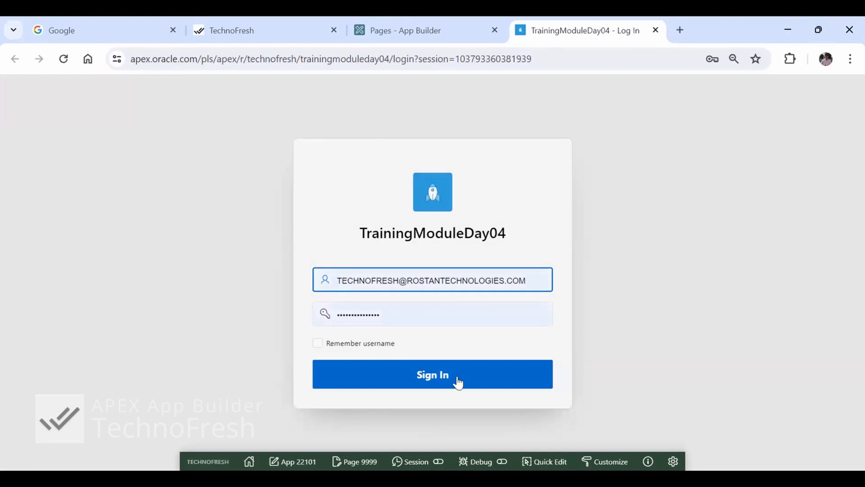
pyautogui.click(427, 386)
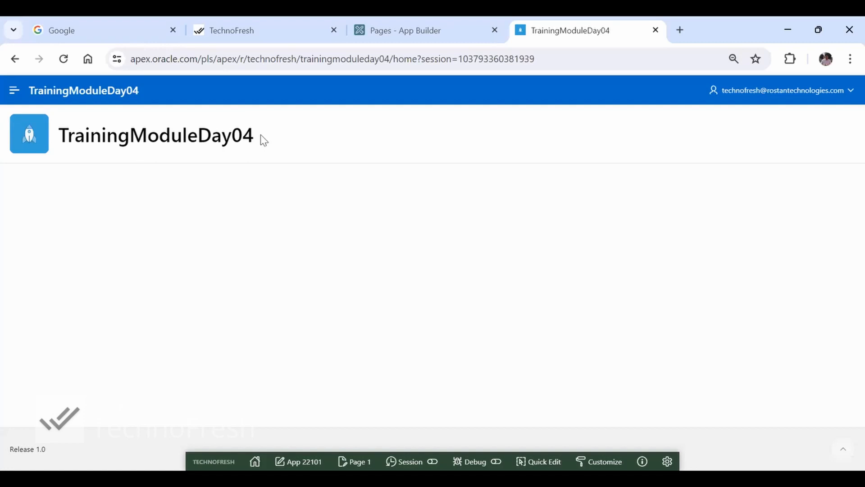
# Step: Look at the running application's navigation menu and account menu, and return to its App Builder home page
pyautogui.click(14, 92)
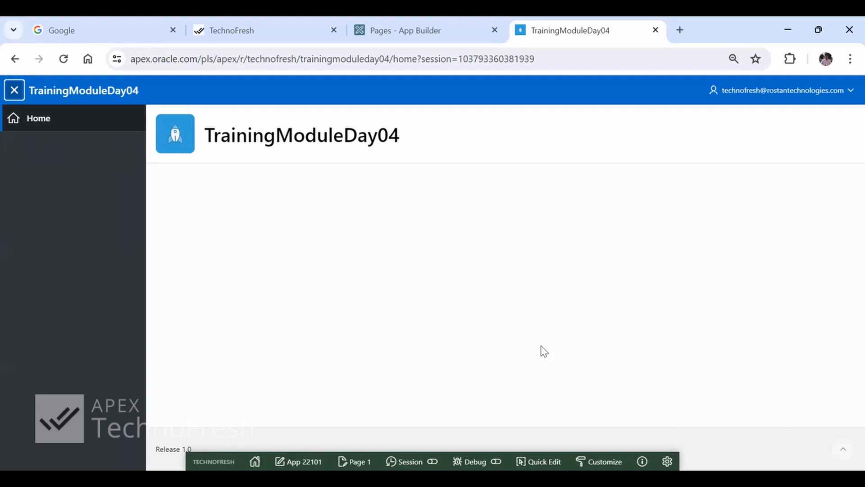
pyautogui.click(845, 92)
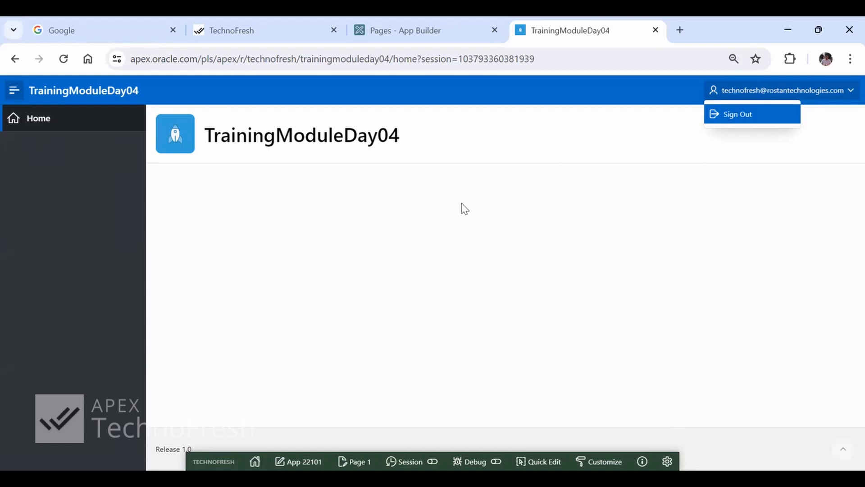
pyautogui.hotkey('ctrl', 'shift', 'Tab')
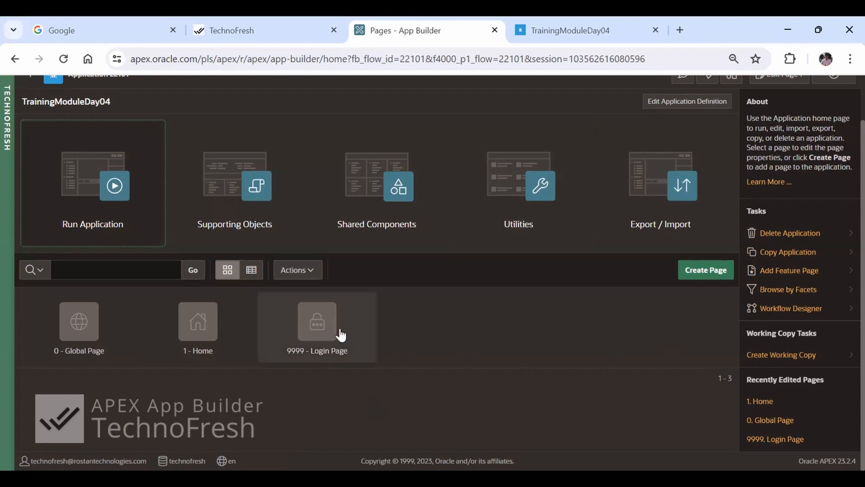
# Step: Start creating a page in TrainingModuleDay04 and examine the available Component page types
pyautogui.click(711, 276)
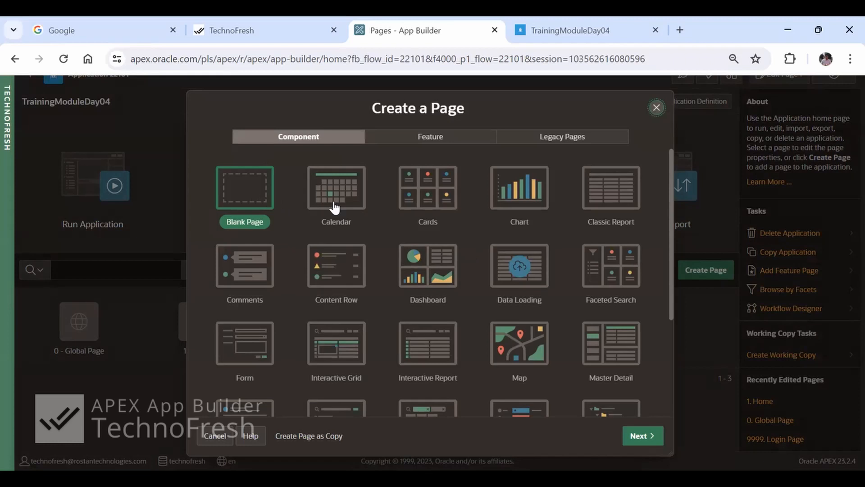
pyautogui.scroll(-3, 533, 366)
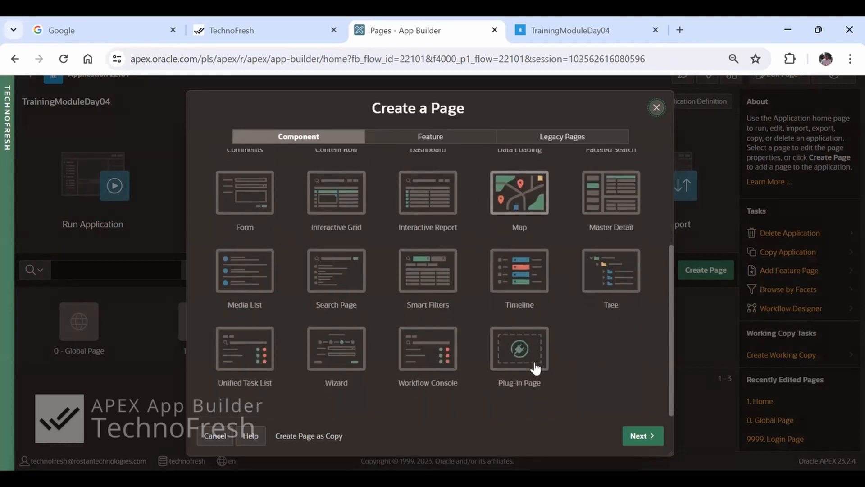
pyautogui.scroll(3, 536, 366)
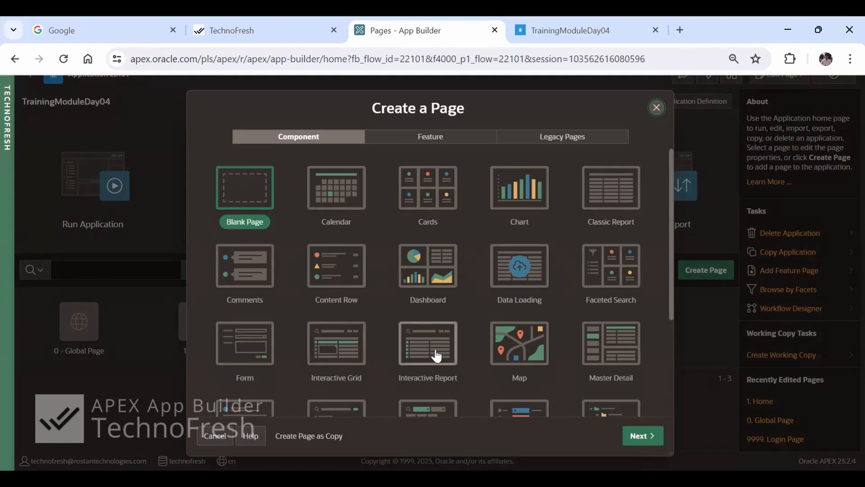
pyautogui.scroll(-2, 437, 354)
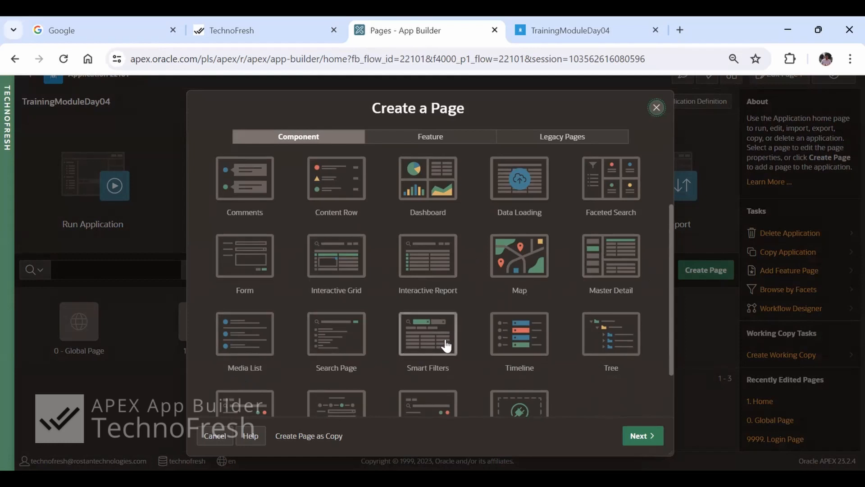
pyautogui.scroll(-1, 447, 347)
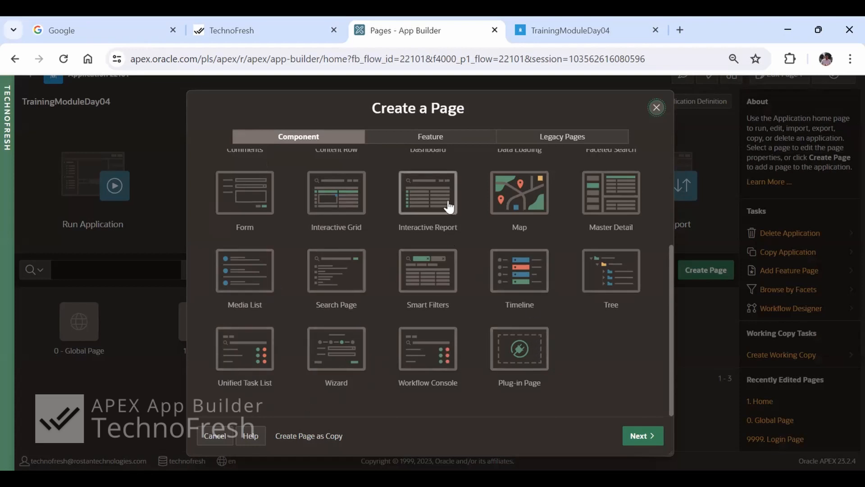
pyautogui.scroll(3, 426, 244)
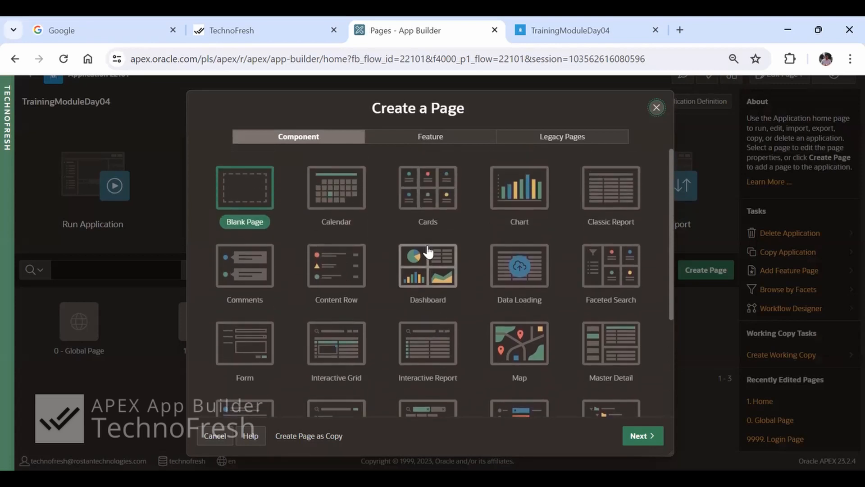
pyautogui.scroll(-3, 428, 252)
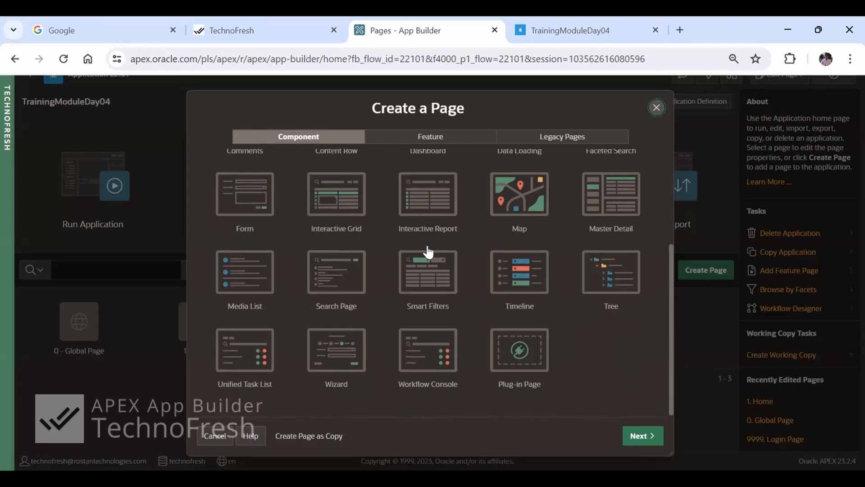
# Step: Review the Feature, Legacy Pages and Component page types, and cancel the page creation
pyautogui.click(434, 139)
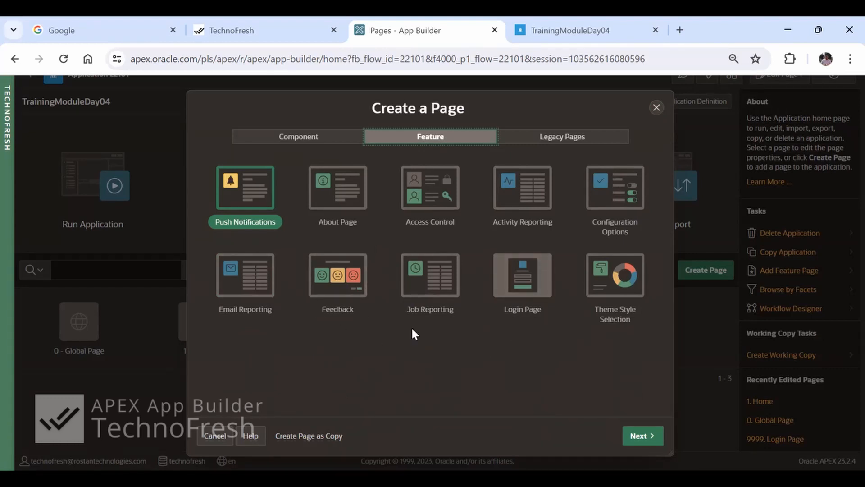
pyautogui.click(557, 142)
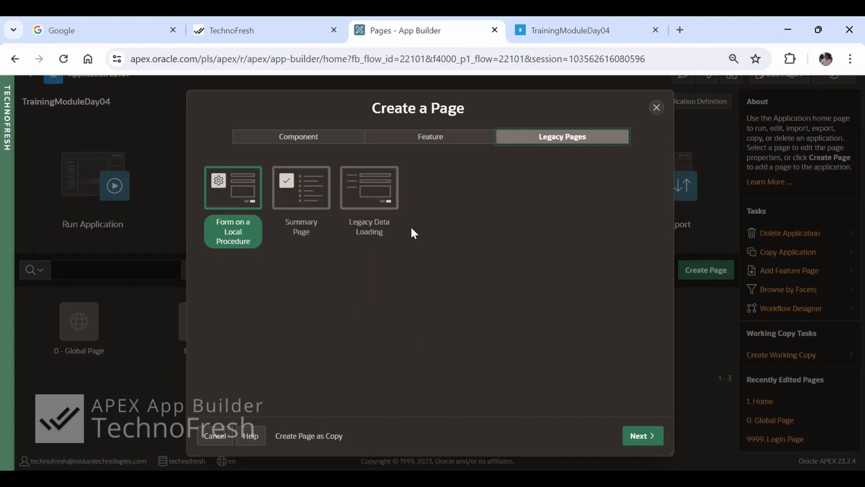
pyautogui.click(309, 140)
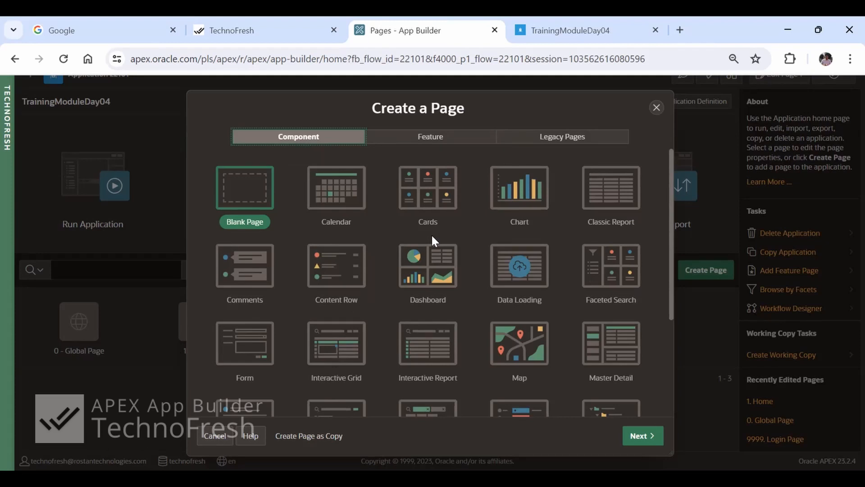
pyautogui.scroll(-3, 431, 234)
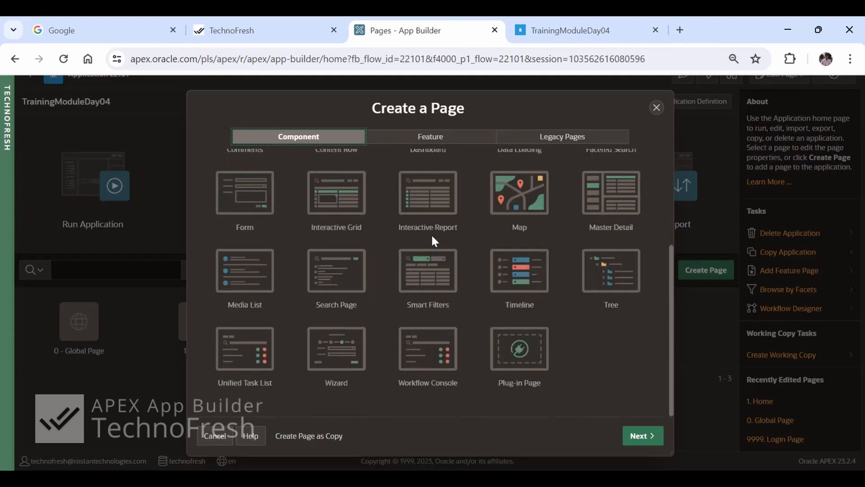
pyautogui.click(208, 436)
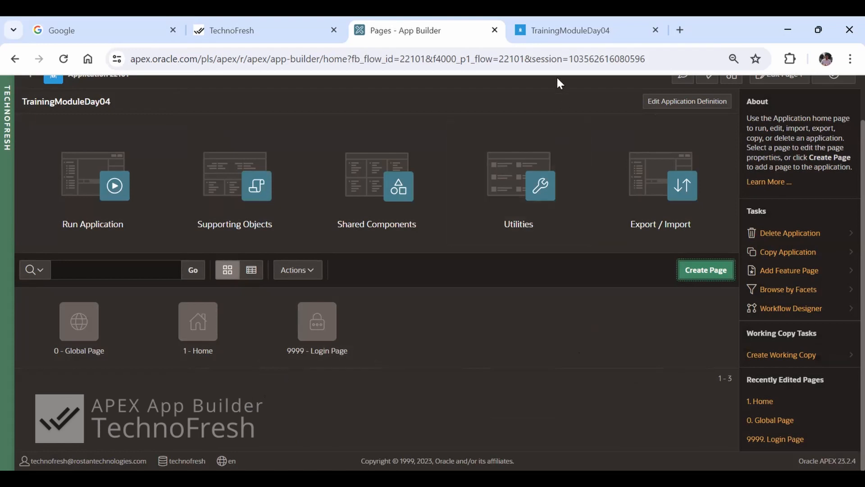
# Step: Revisit the running TrainingModuleDay04 application, and go back through its App Builder home to the list of applications
pyautogui.click(547, 24)
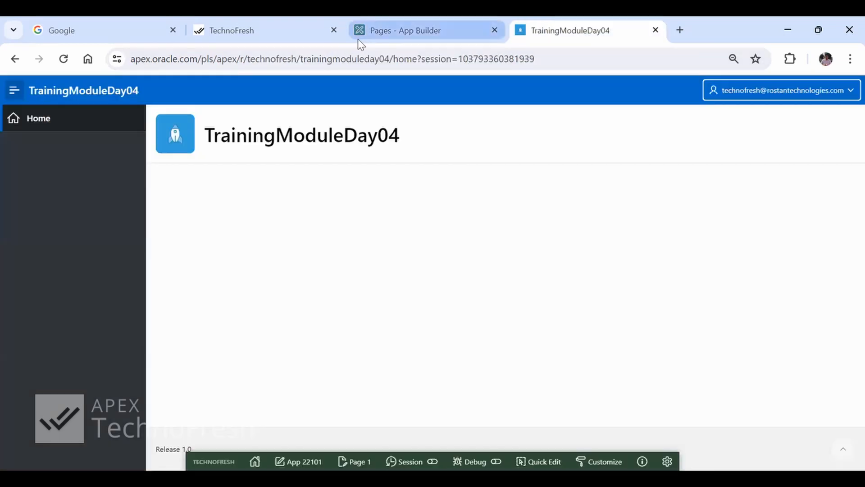
pyautogui.click(369, 33)
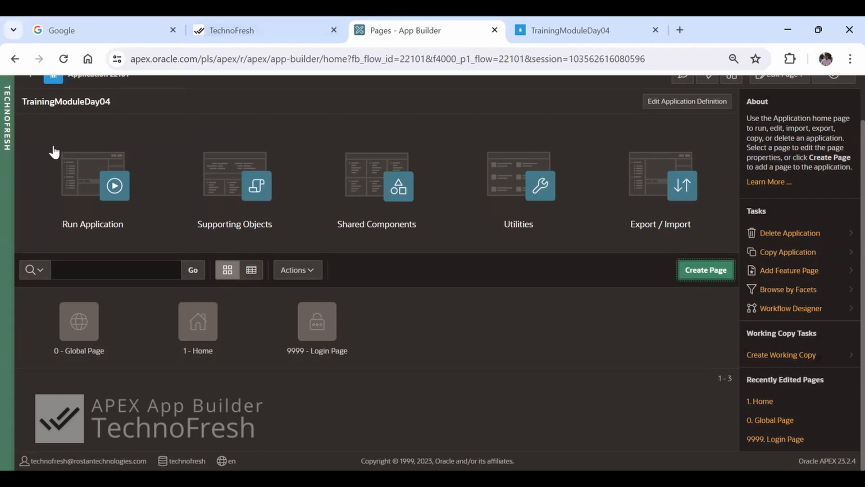
pyautogui.scroll(1, 166, 340)
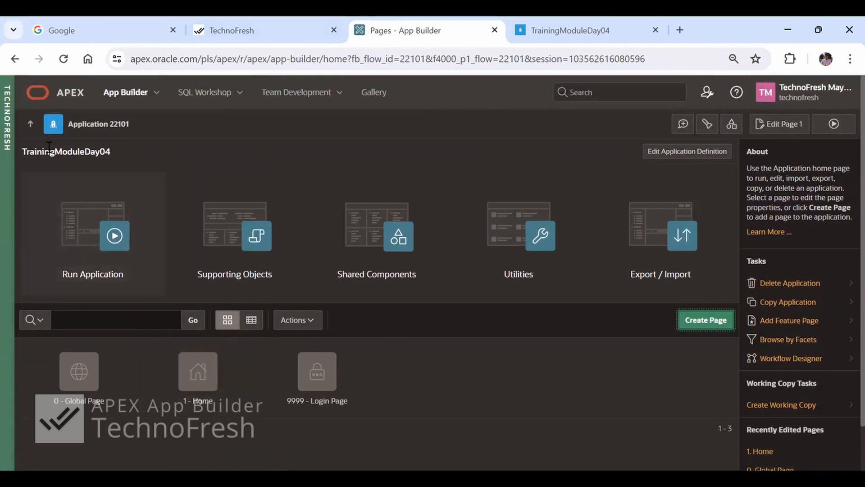
pyautogui.click(30, 128)
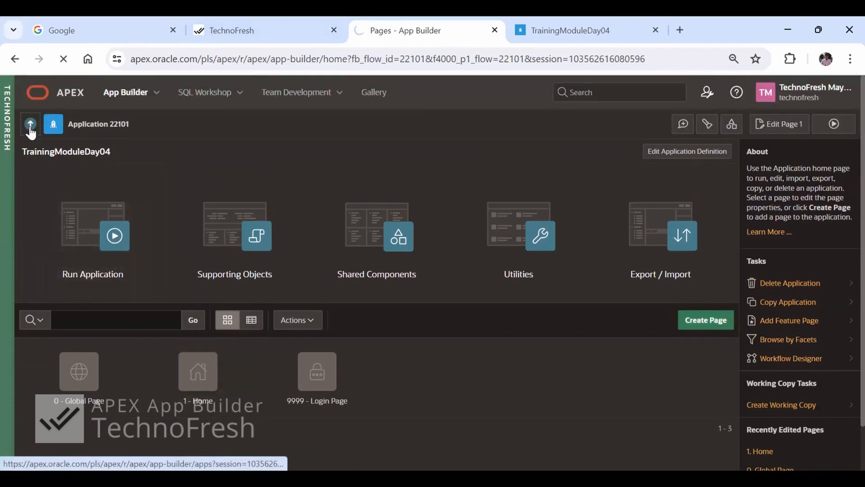